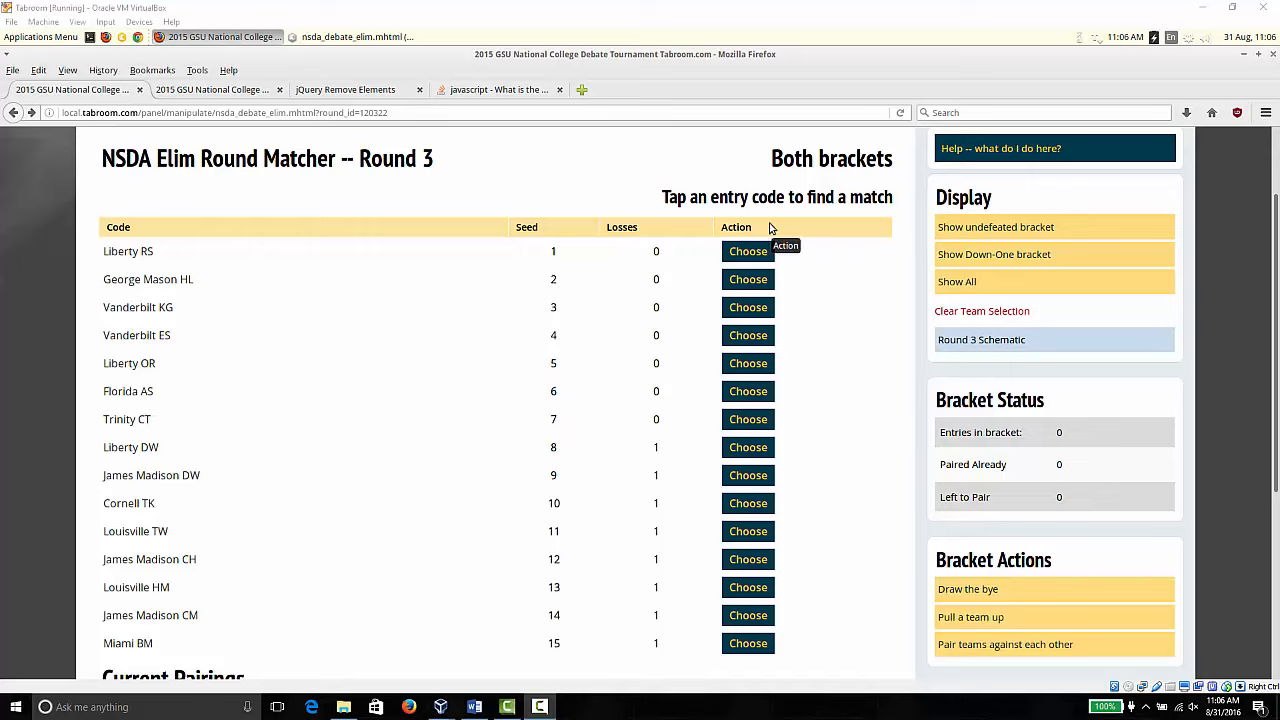
- View the undefeated bracket and the down-one bracket separately, and return to the list of all teams
left_click(205, 307)
left_click(217, 369)
left_click(940, 254)
left_click(985, 227)
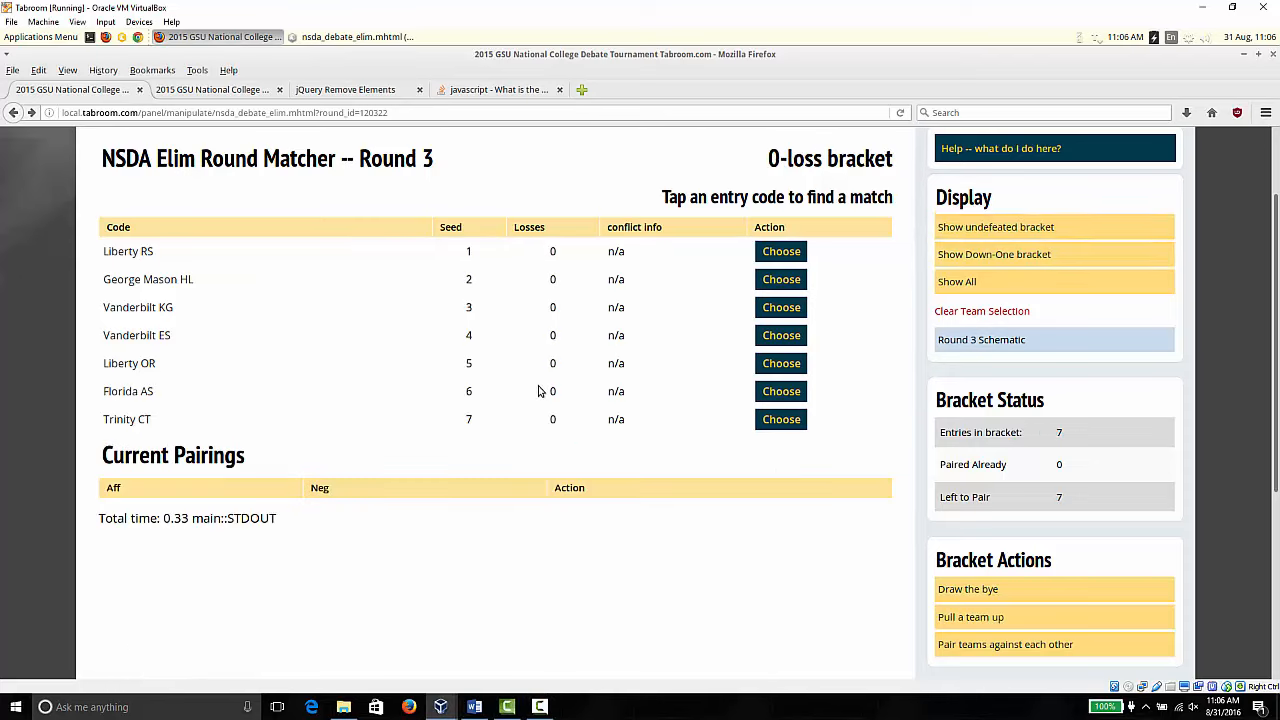
left_click(940, 256)
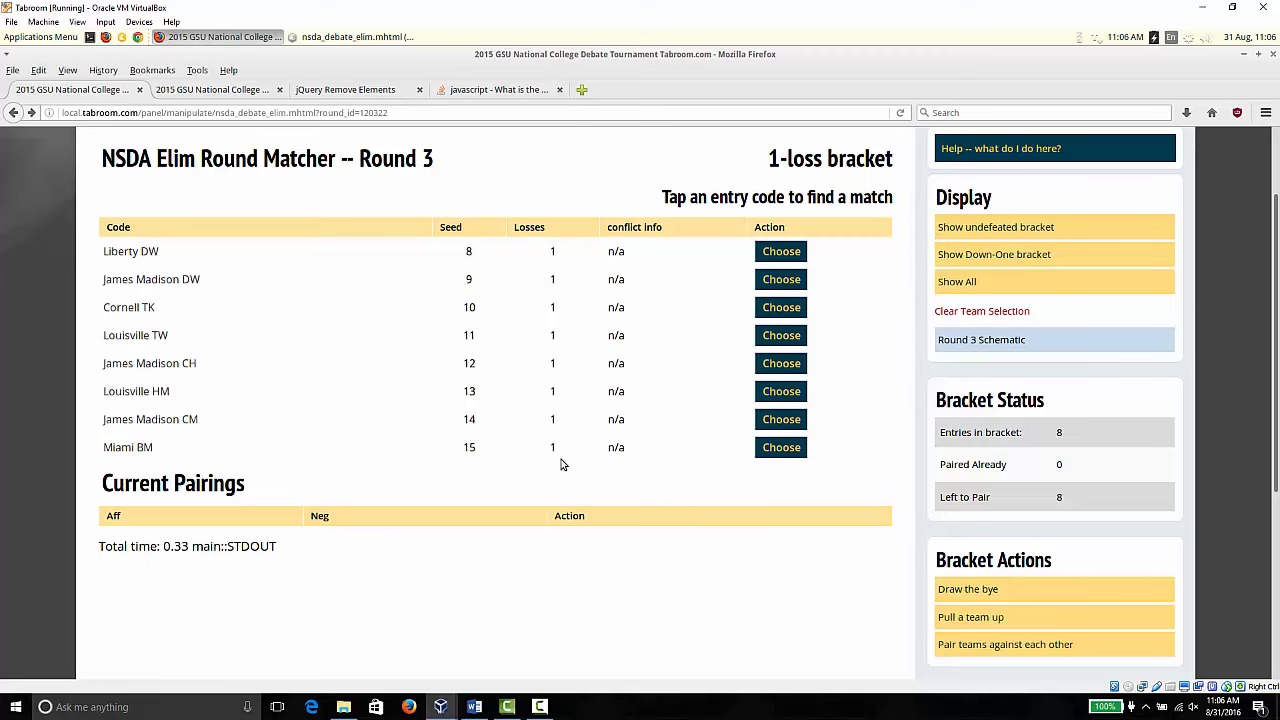
left_click(958, 283)
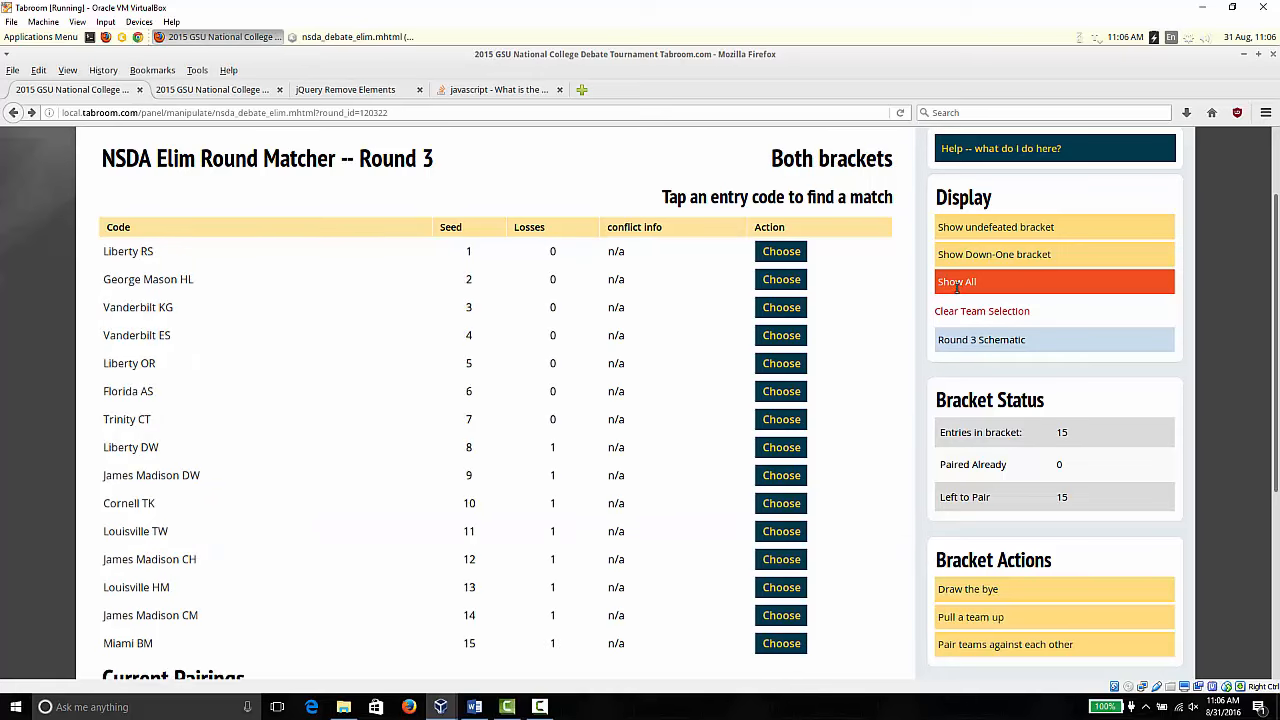
- Check George Mason HL's possible opponents for conflicts and clear the selection, and review the status of the undefeated bracket and of all entries
left_click(139, 282)
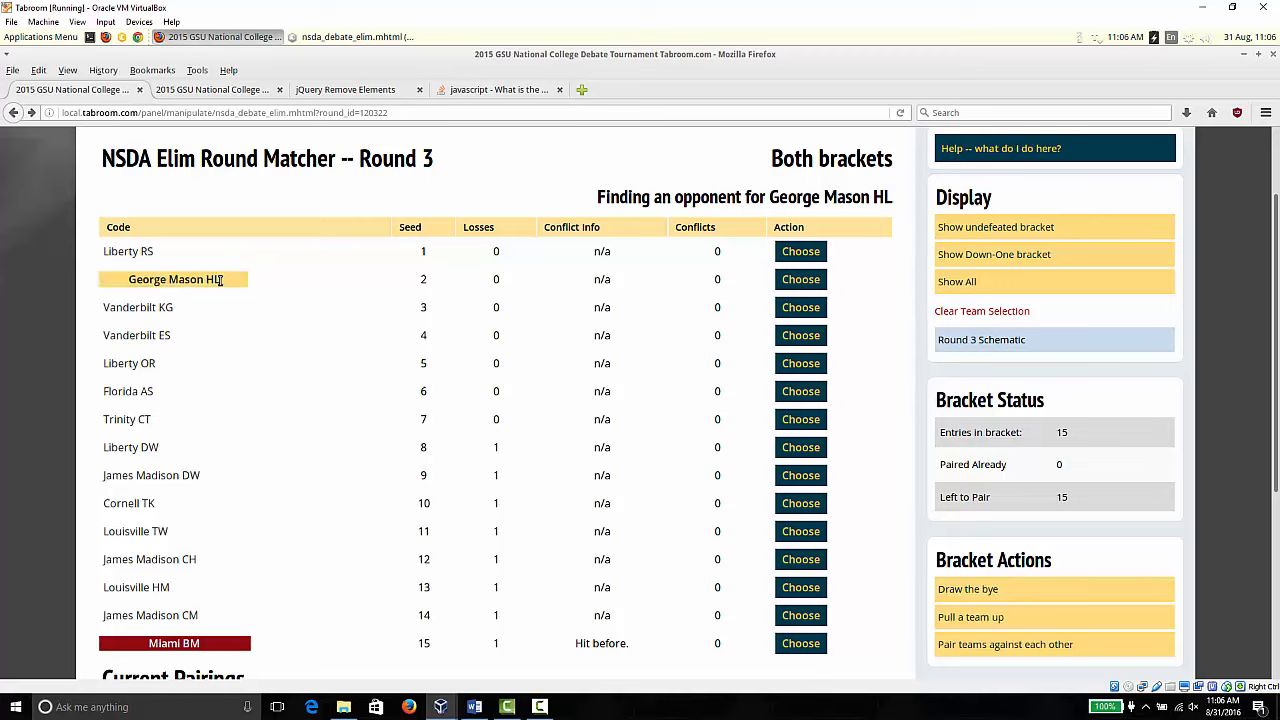
left_click(980, 311)
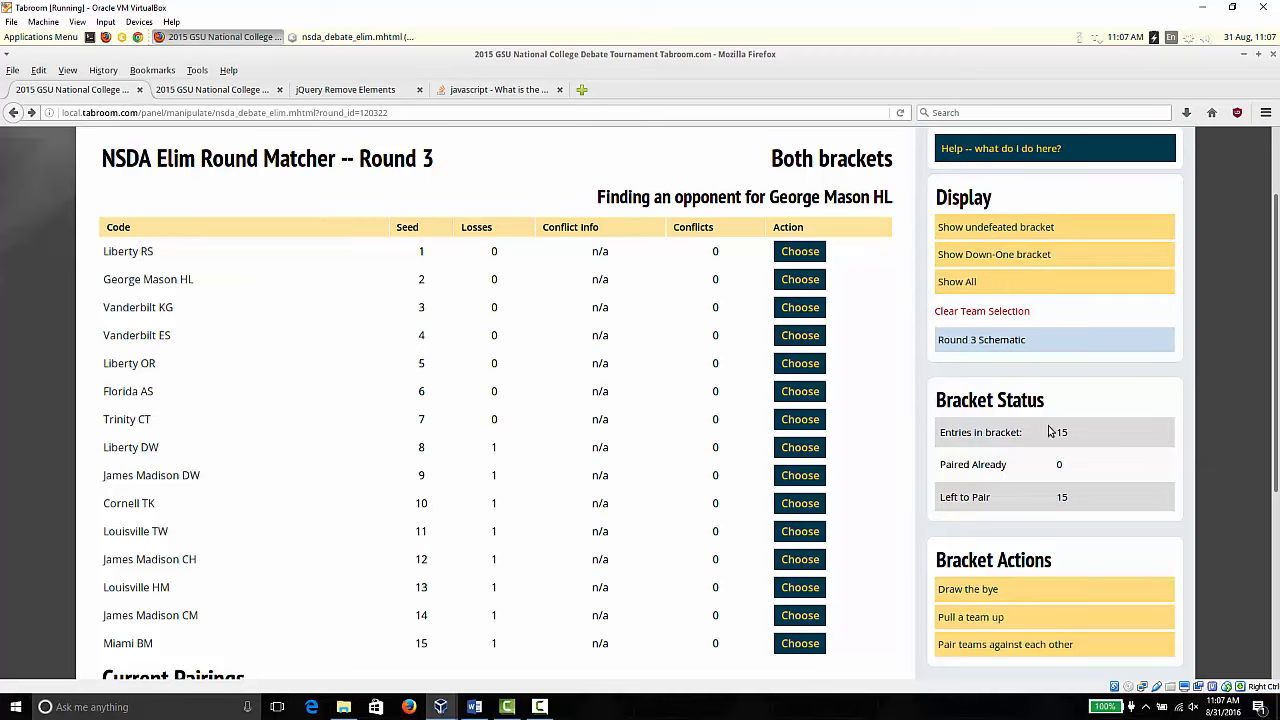
left_click(989, 227)
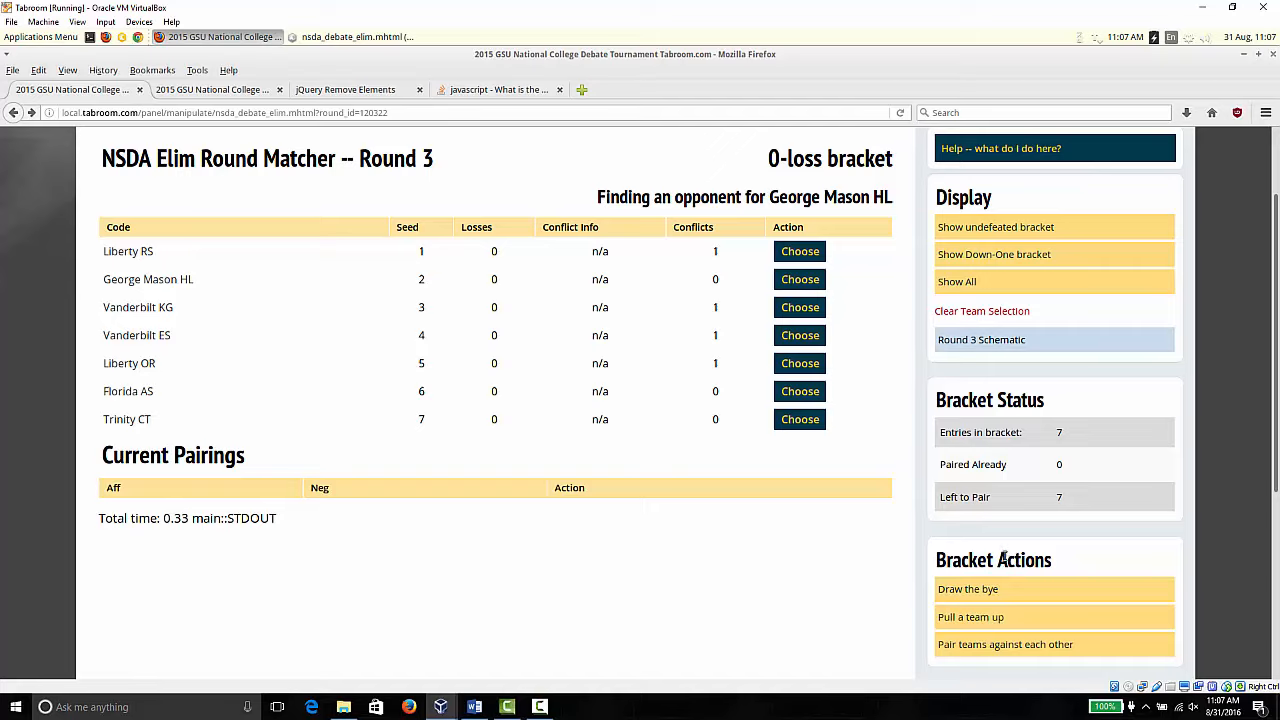
left_click(966, 283)
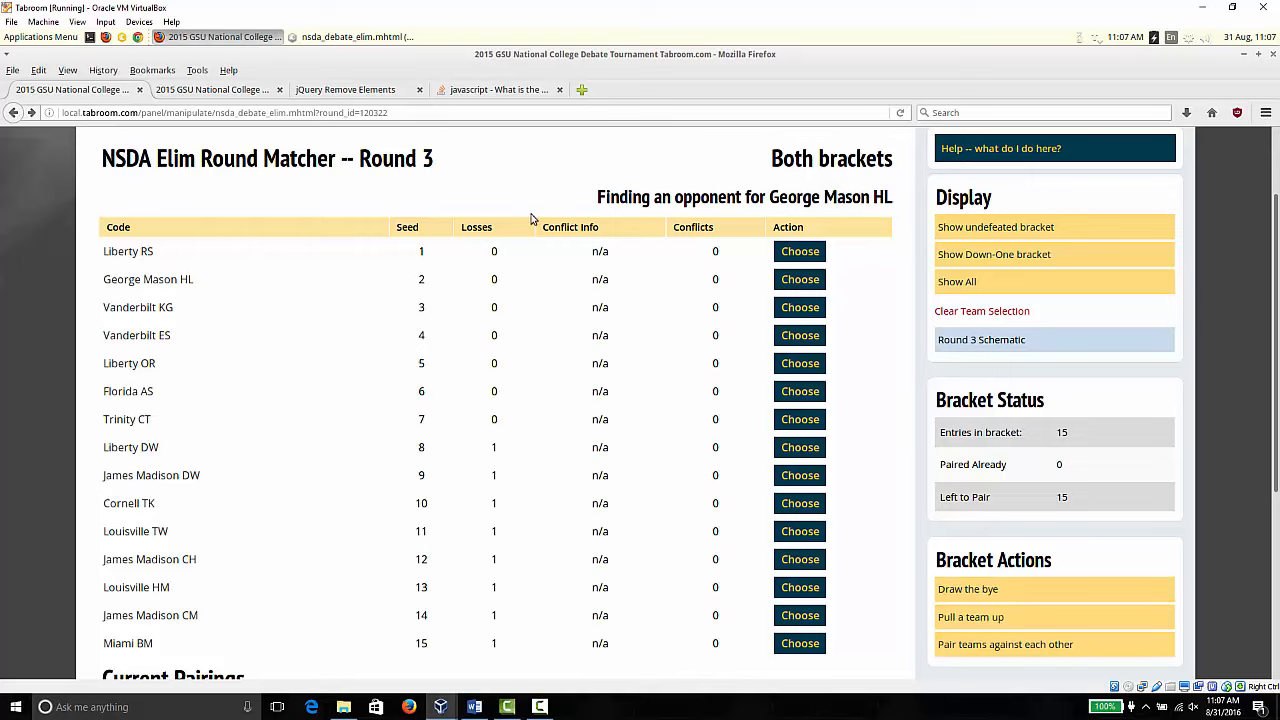
- Draw the bye among the one-loss teams and assign it to Cornell TK
left_click(990, 589)
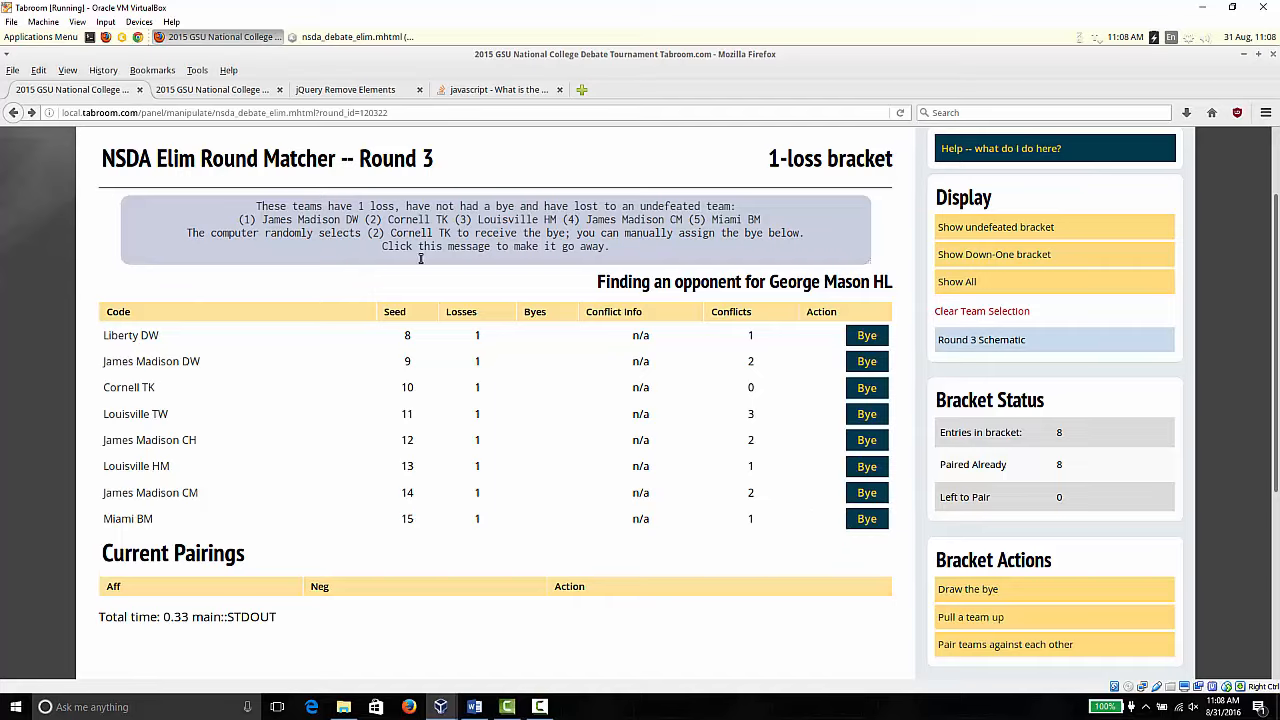
left_click(866, 388)
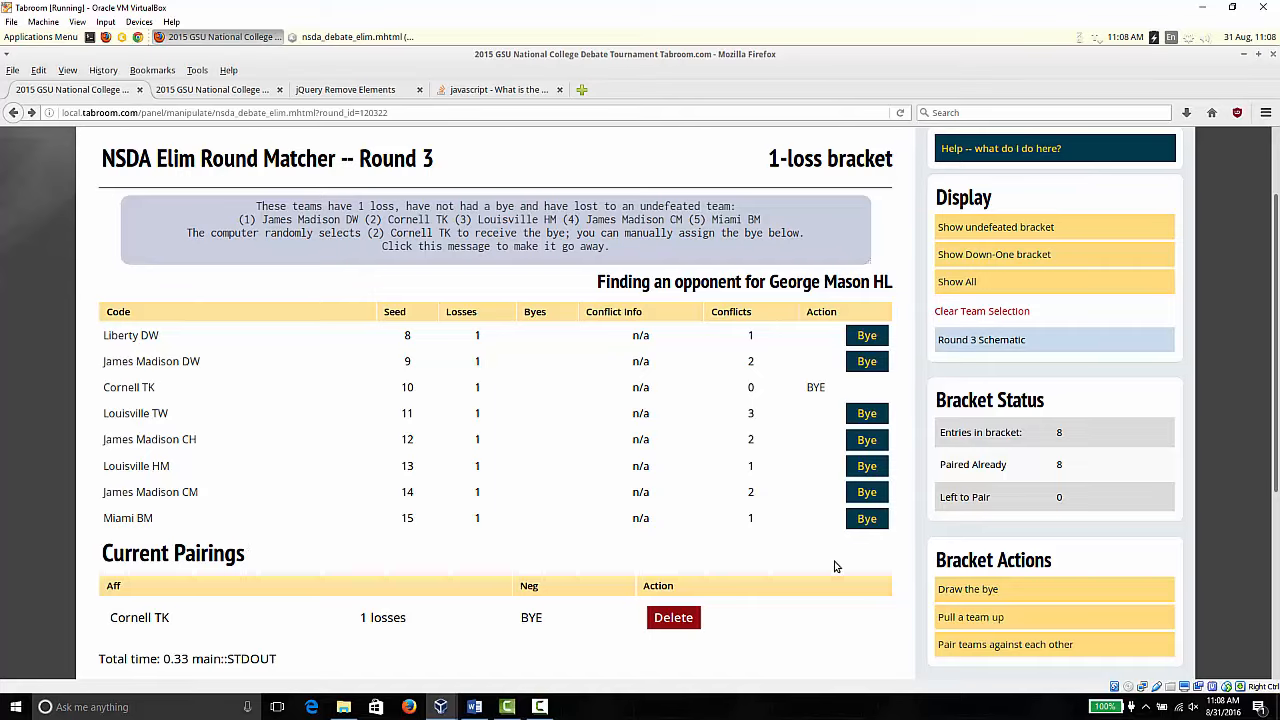
- Draw a pull-up from the one-loss teams, pull Louisville TW up into the undefeated bracket, and dismiss the draw message
left_click(968, 617)
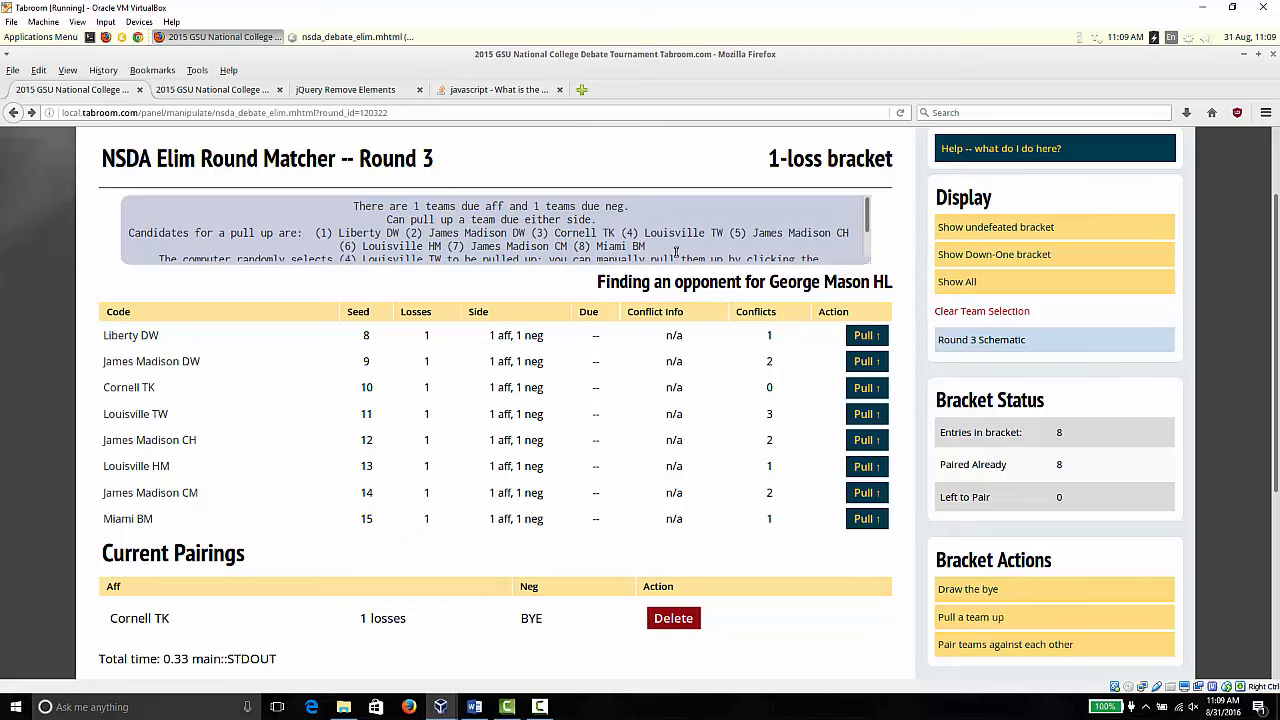
left_click(868, 216)
left_click_drag(868, 216, 858, 246)
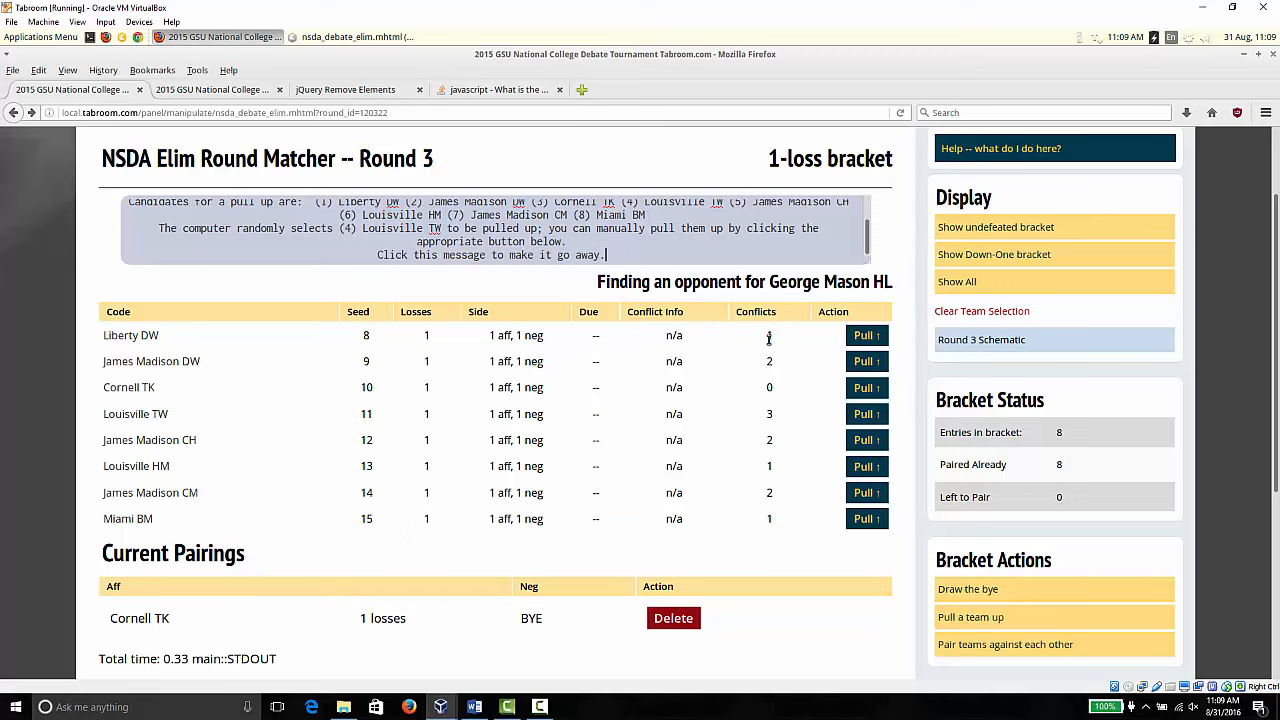
mouse_move(769, 340)
left_click(866, 414)
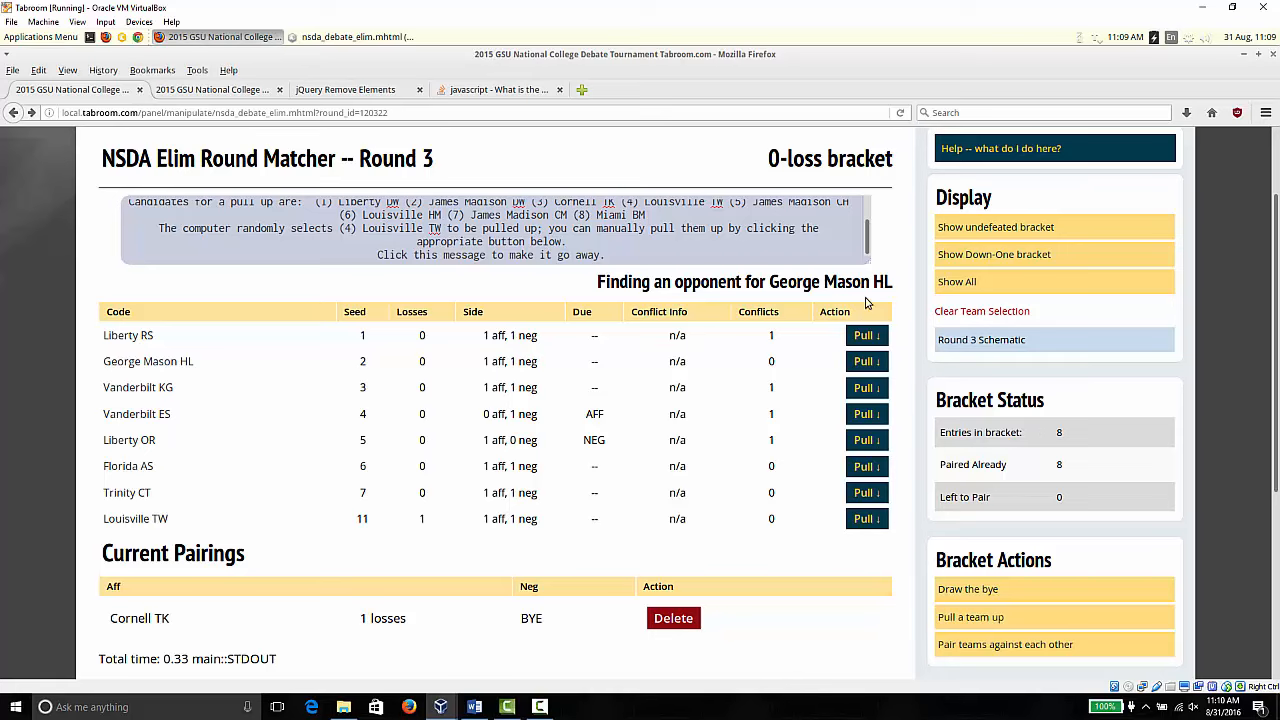
left_click_drag(1276, 196, 1276, 176)
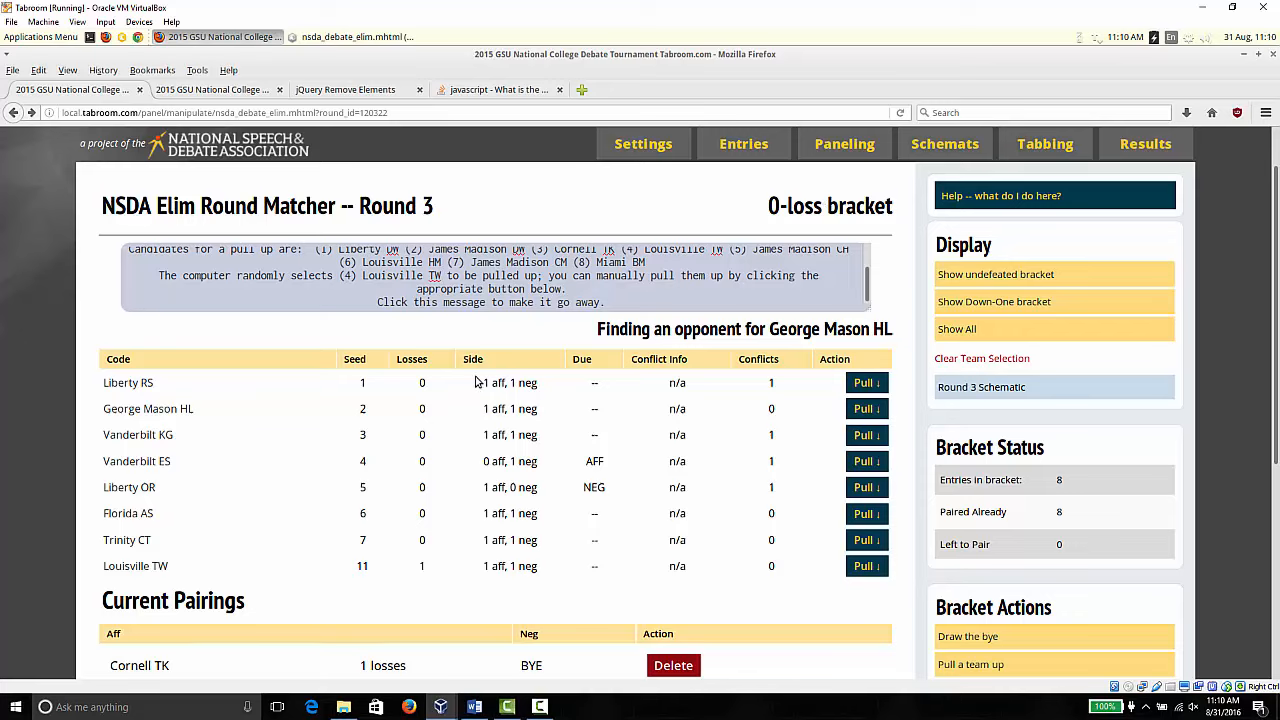
left_click(510, 279)
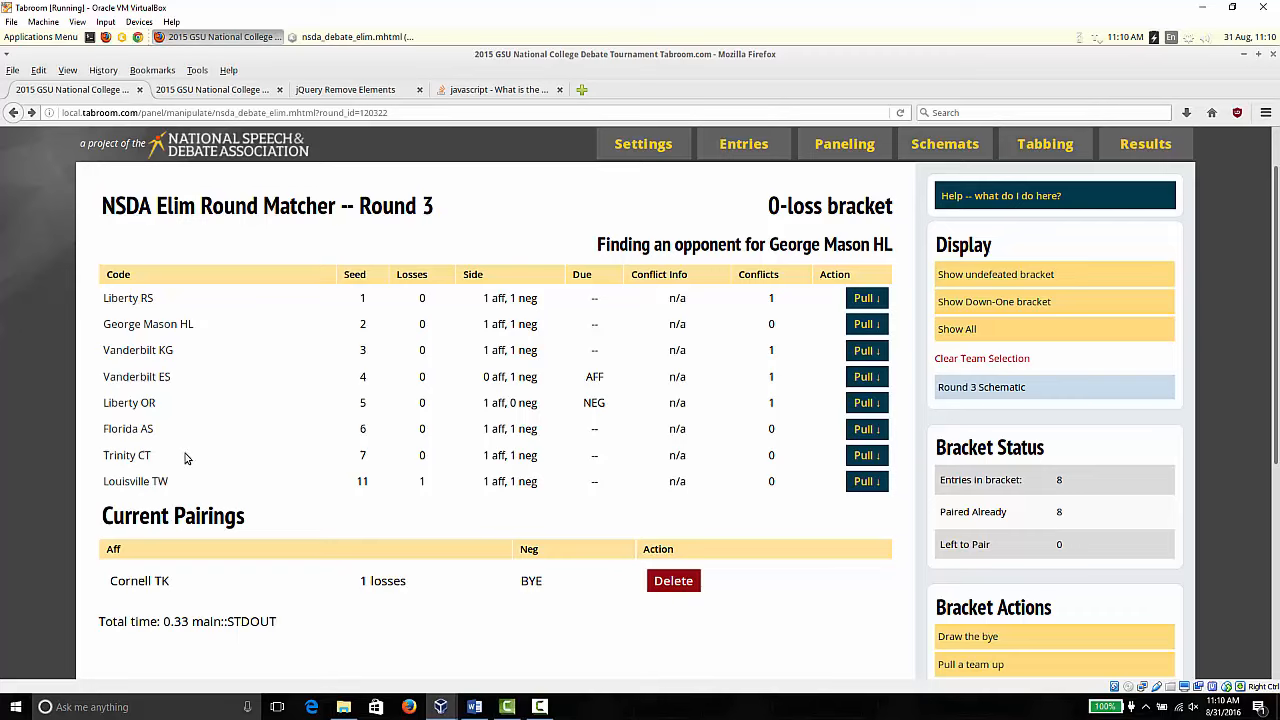
- Switch to pairing teams against each other and pair Liberty RS with Louisville TW in the undefeated bracket
left_click(132, 299)
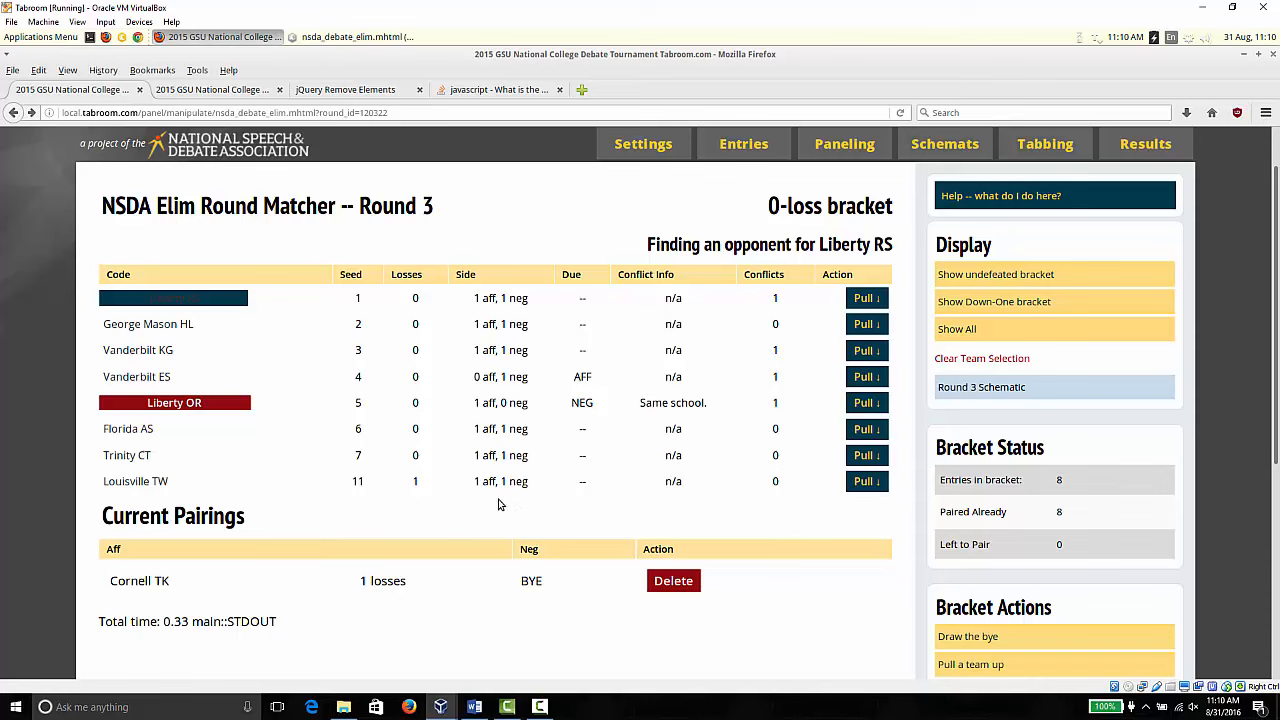
scroll(1276, 198, "down", 2)
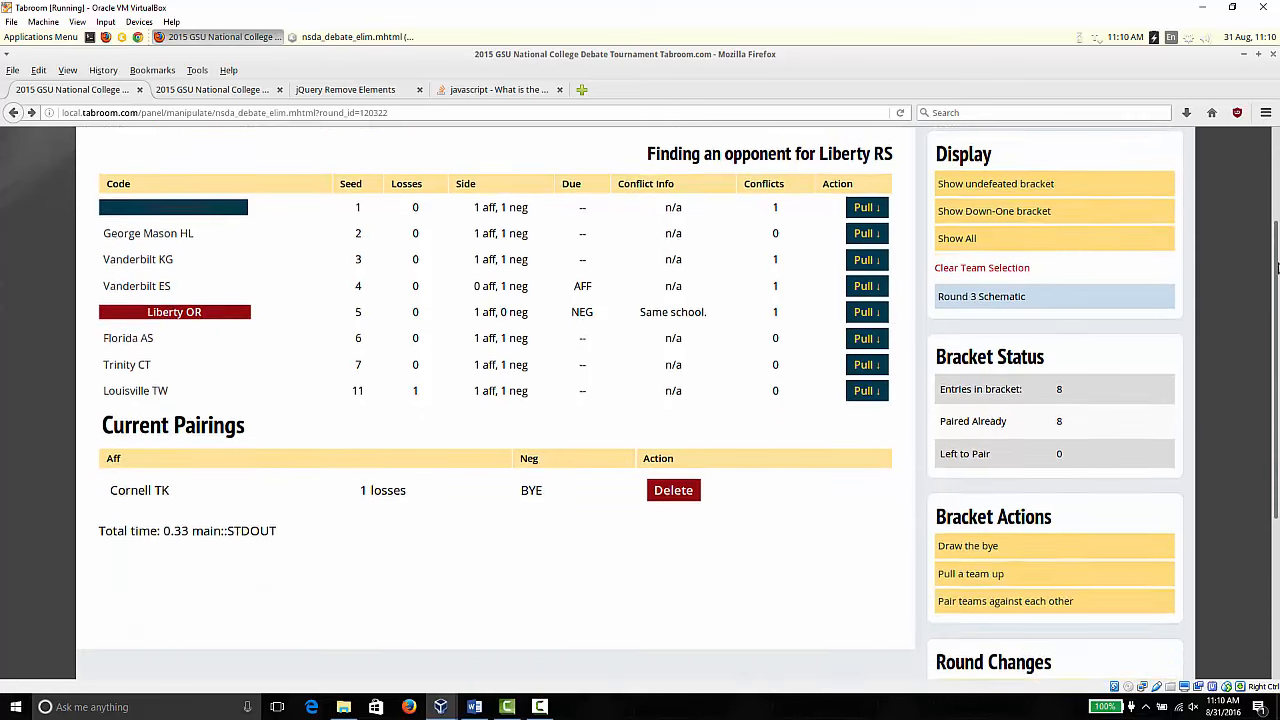
left_click(993, 577)
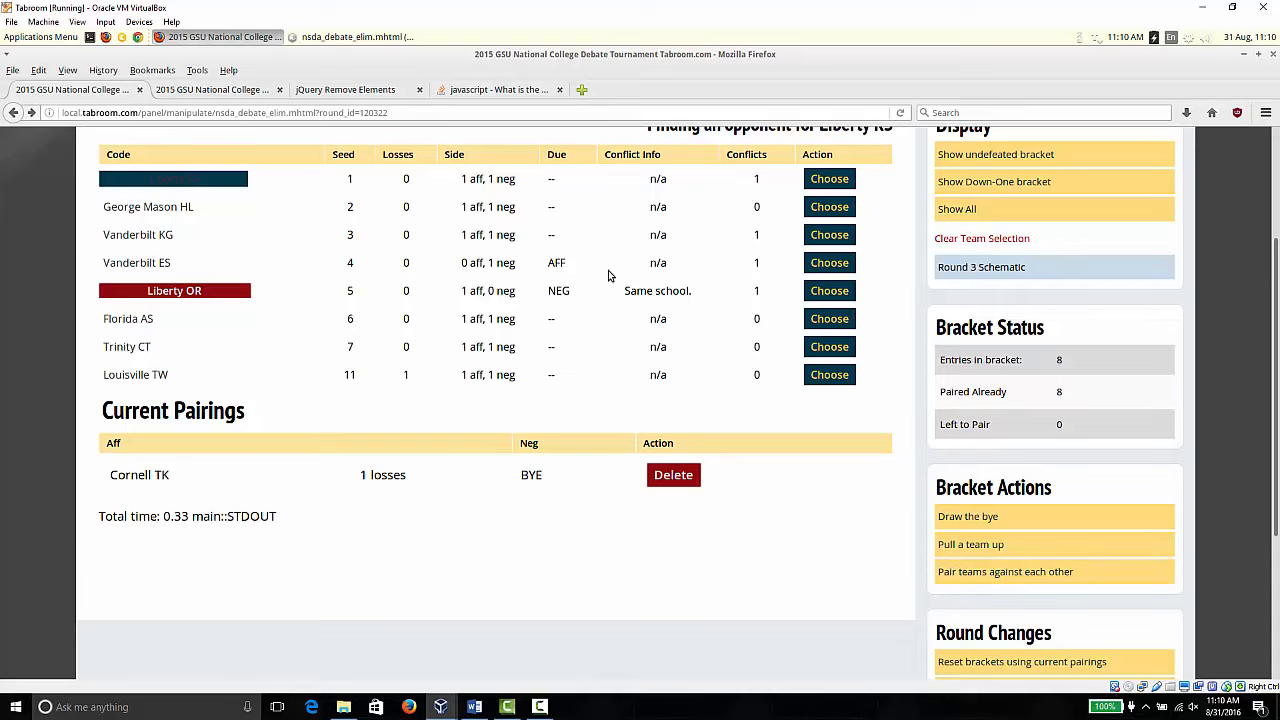
left_click_drag(1276, 289, 1273, 225)
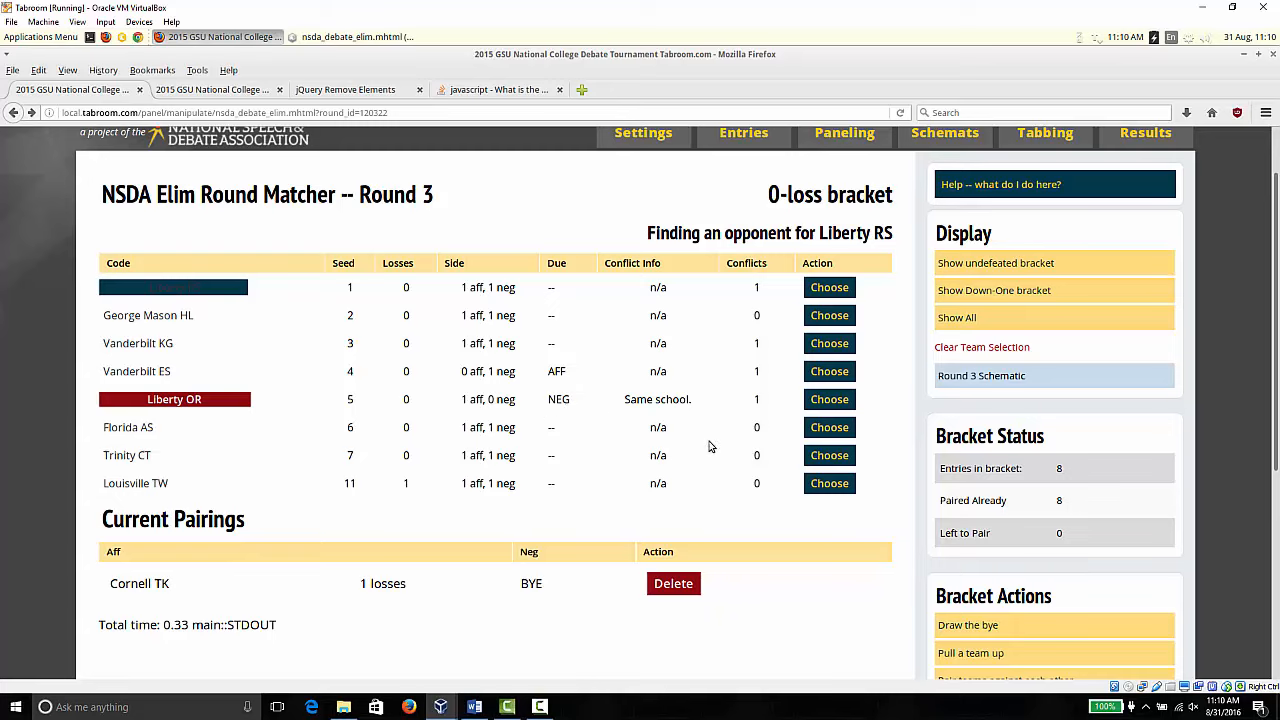
left_click(829, 484)
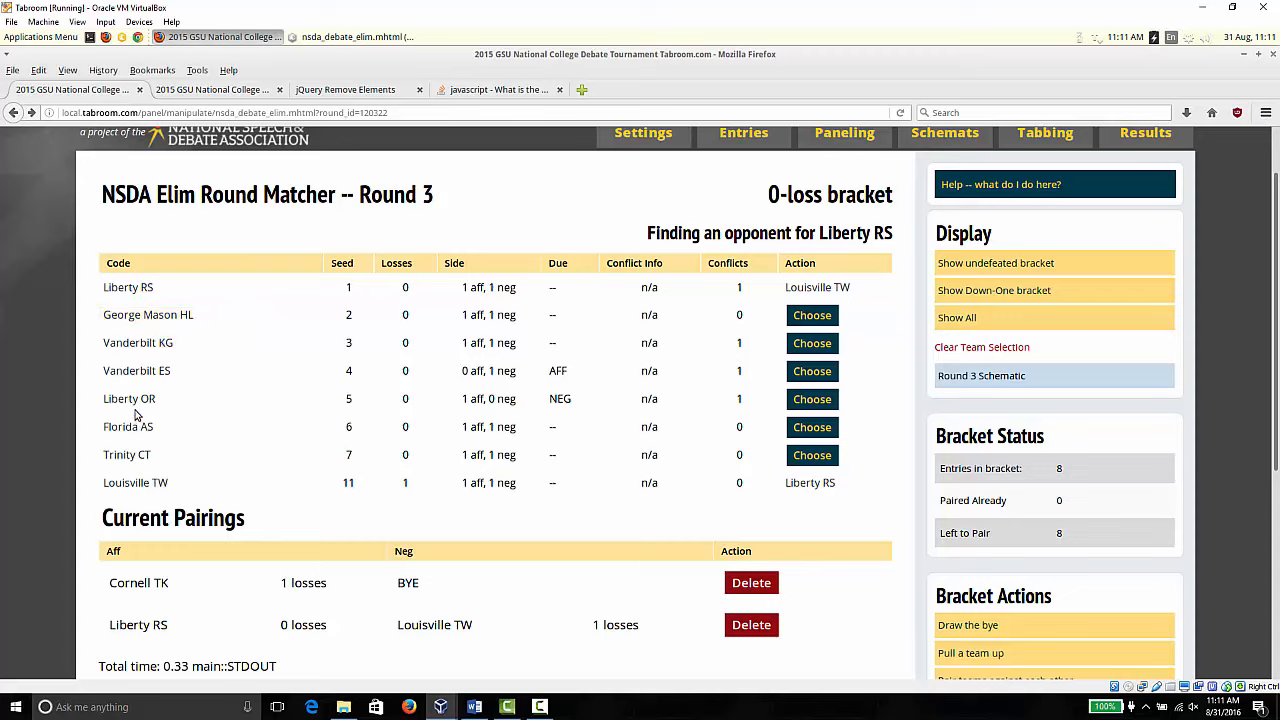
- Pair the remaining undefeated teams: Vanderbilt KG with George Mason HL, Vanderbilt ES with Trinity CT, and Liberty OR with Florida AS
left_click(155, 342)
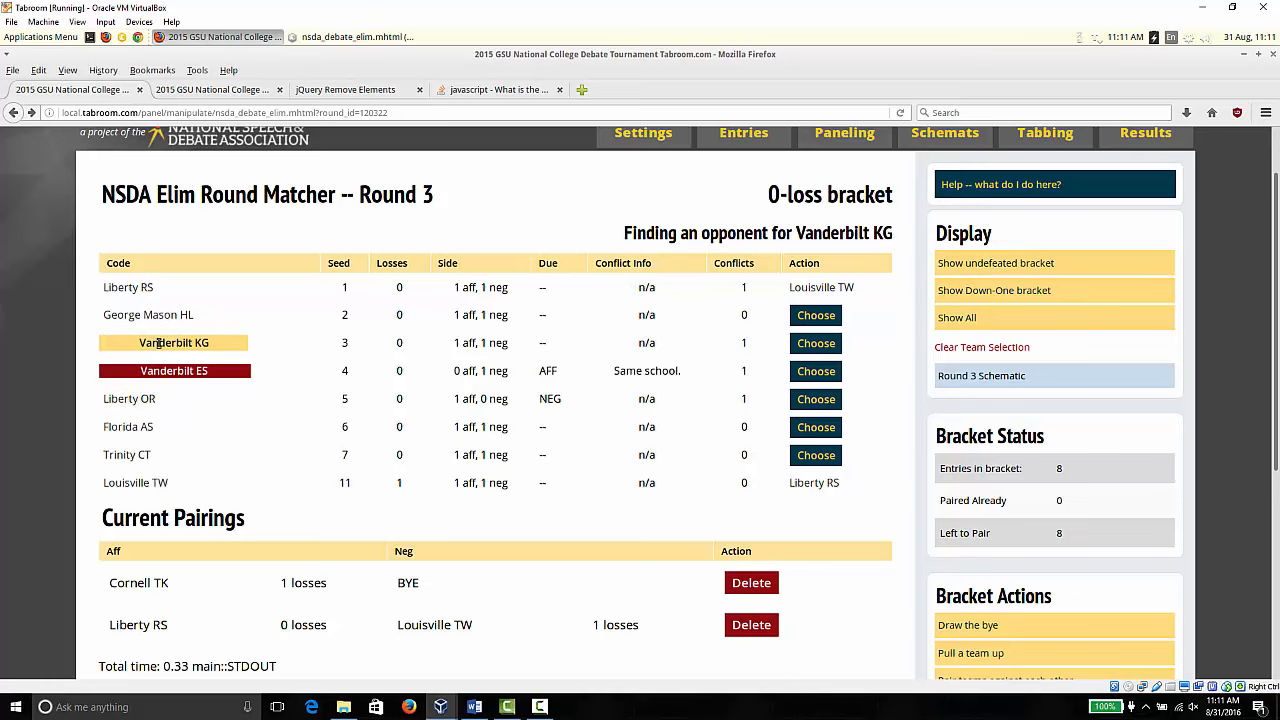
left_click(815, 316)
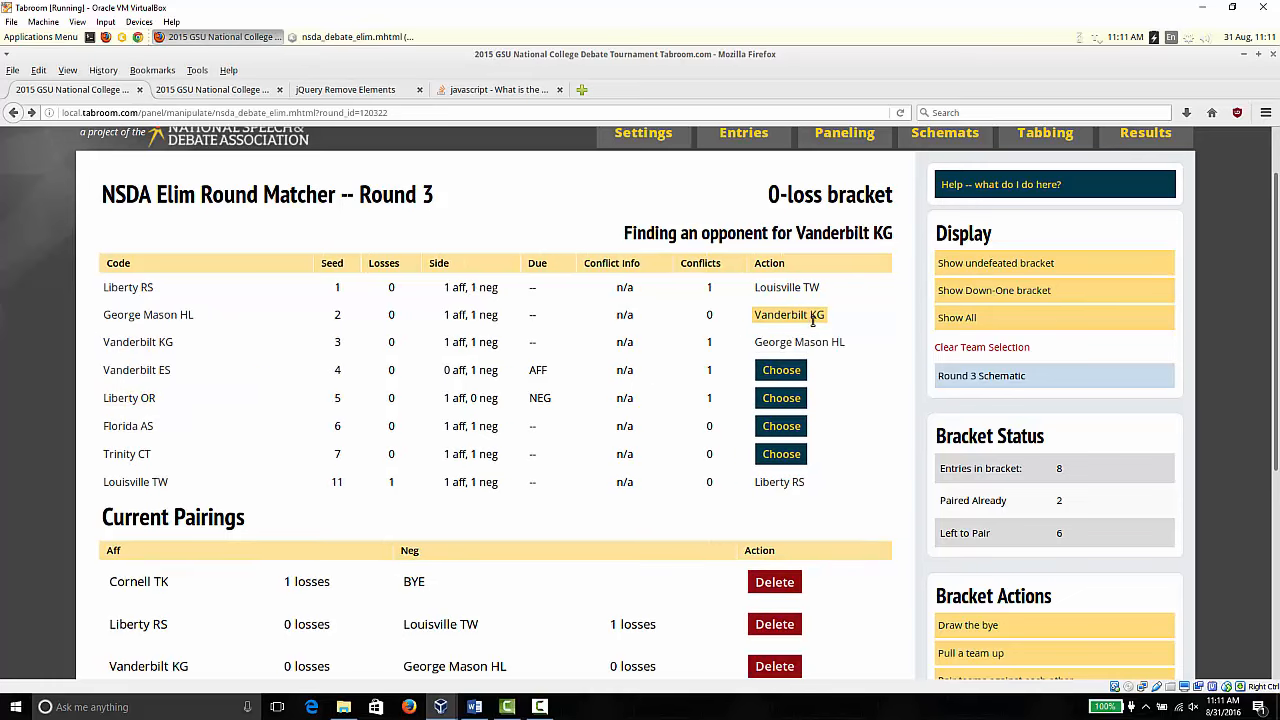
left_click(138, 376)
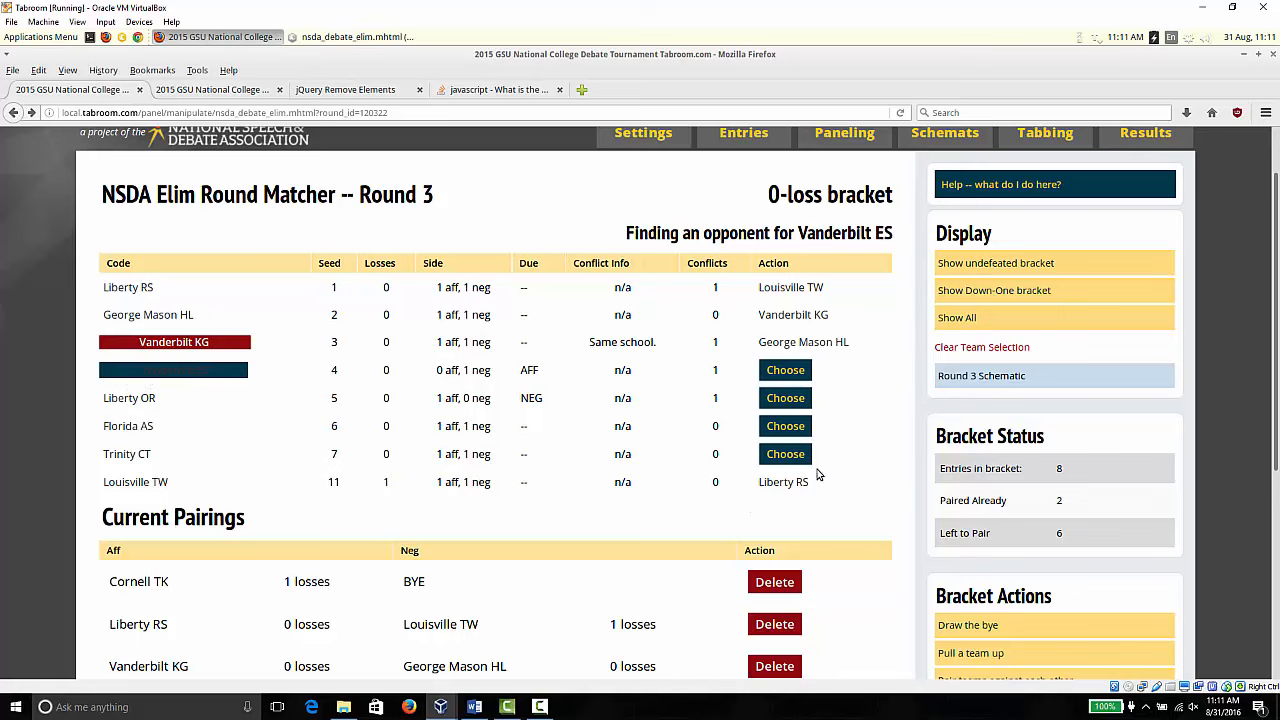
left_click(785, 454)
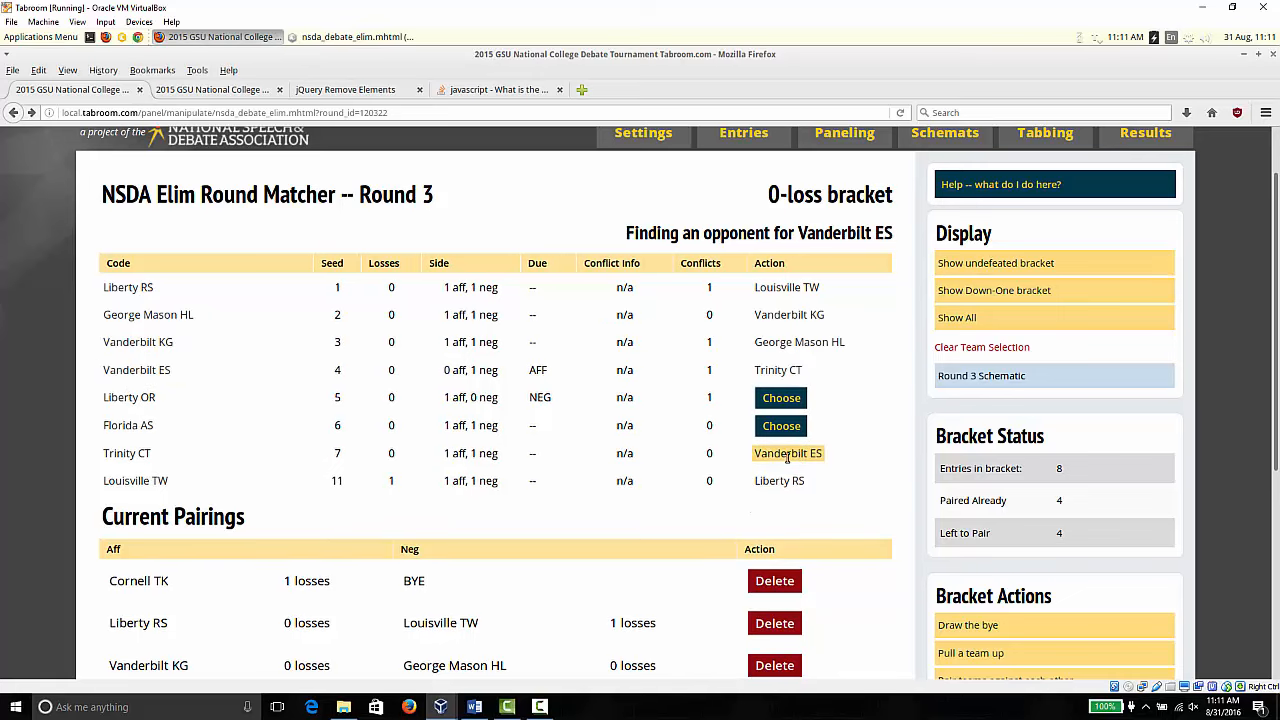
left_click(128, 402)
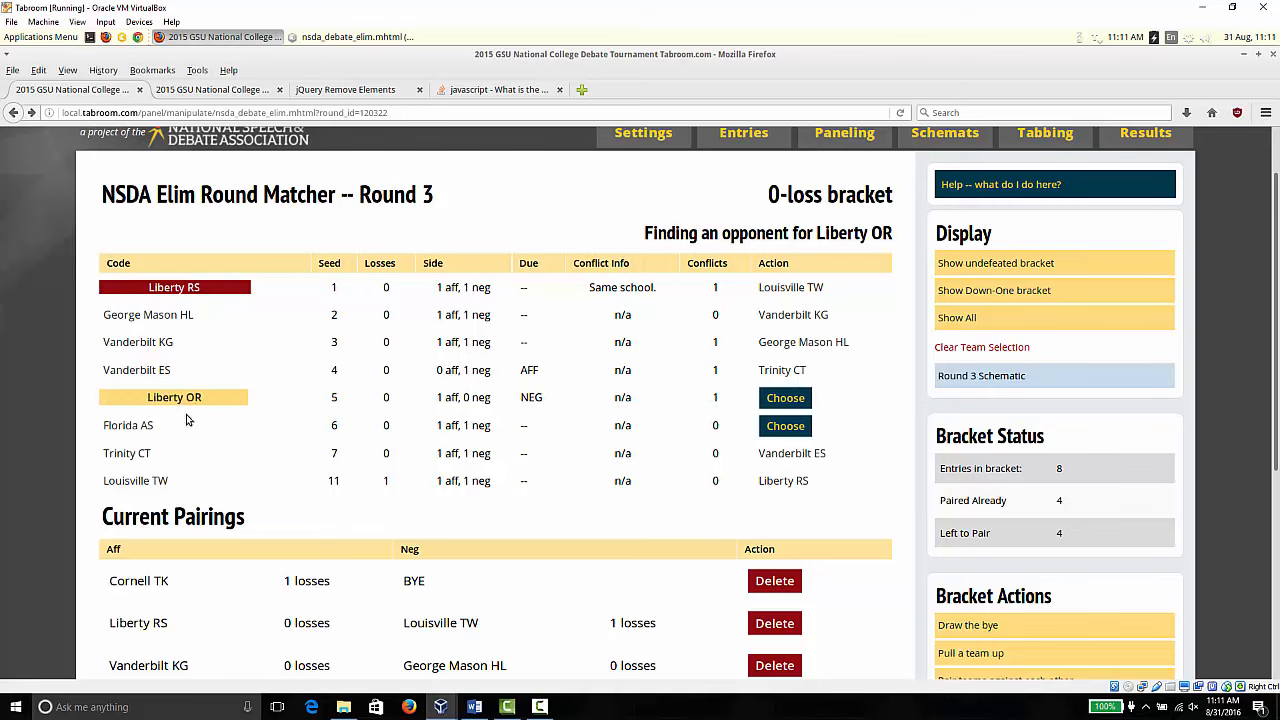
left_click(785, 427)
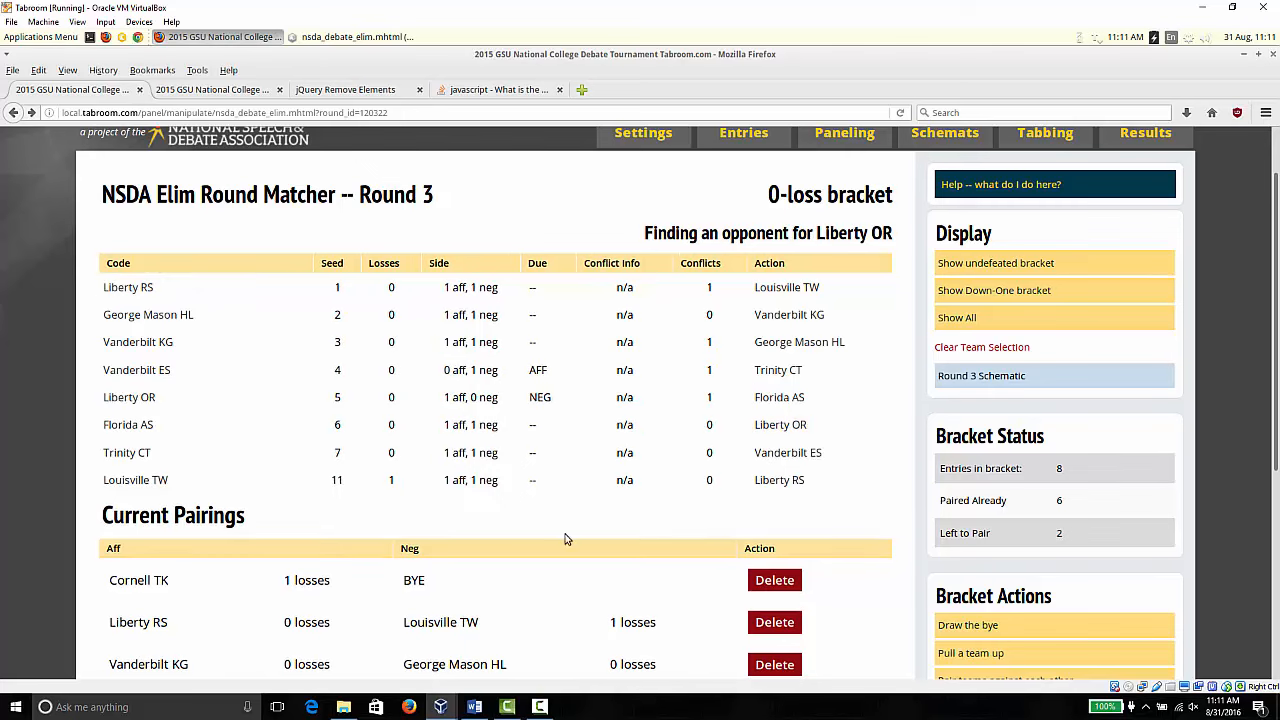
left_click_drag(1275, 210, 1273, 300)
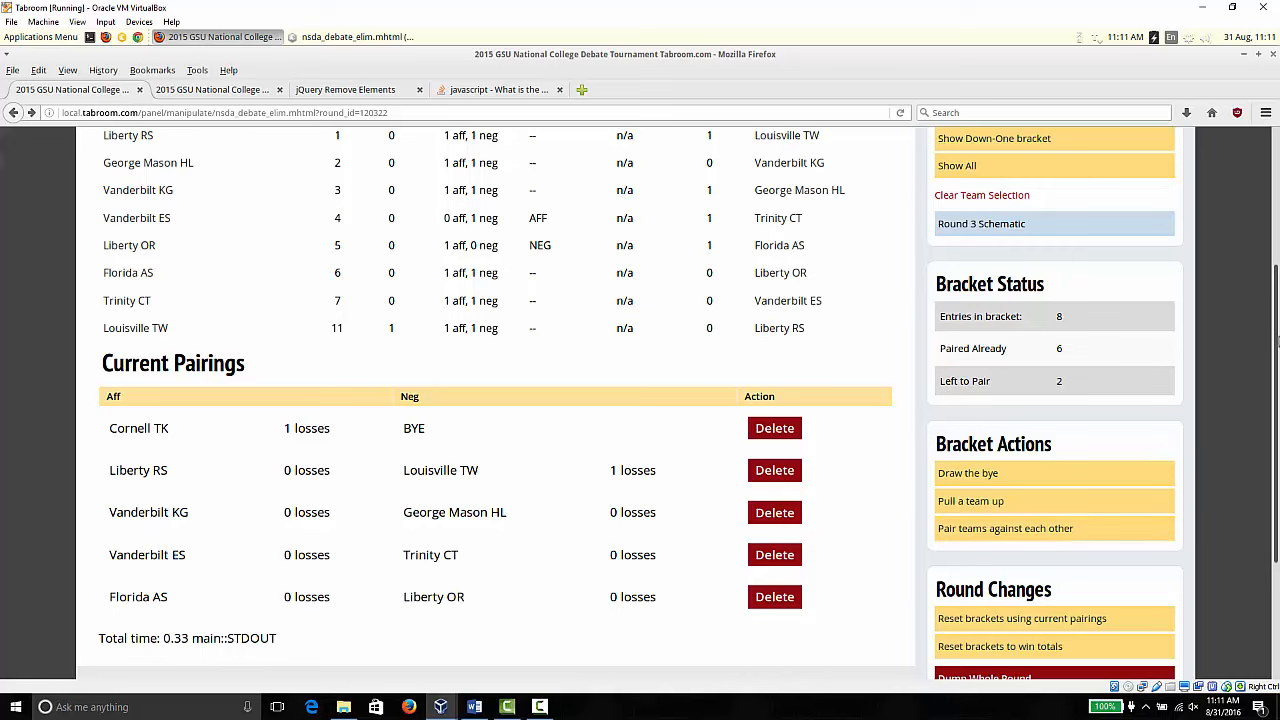
left_click_drag(1278, 341, 1262, 281)
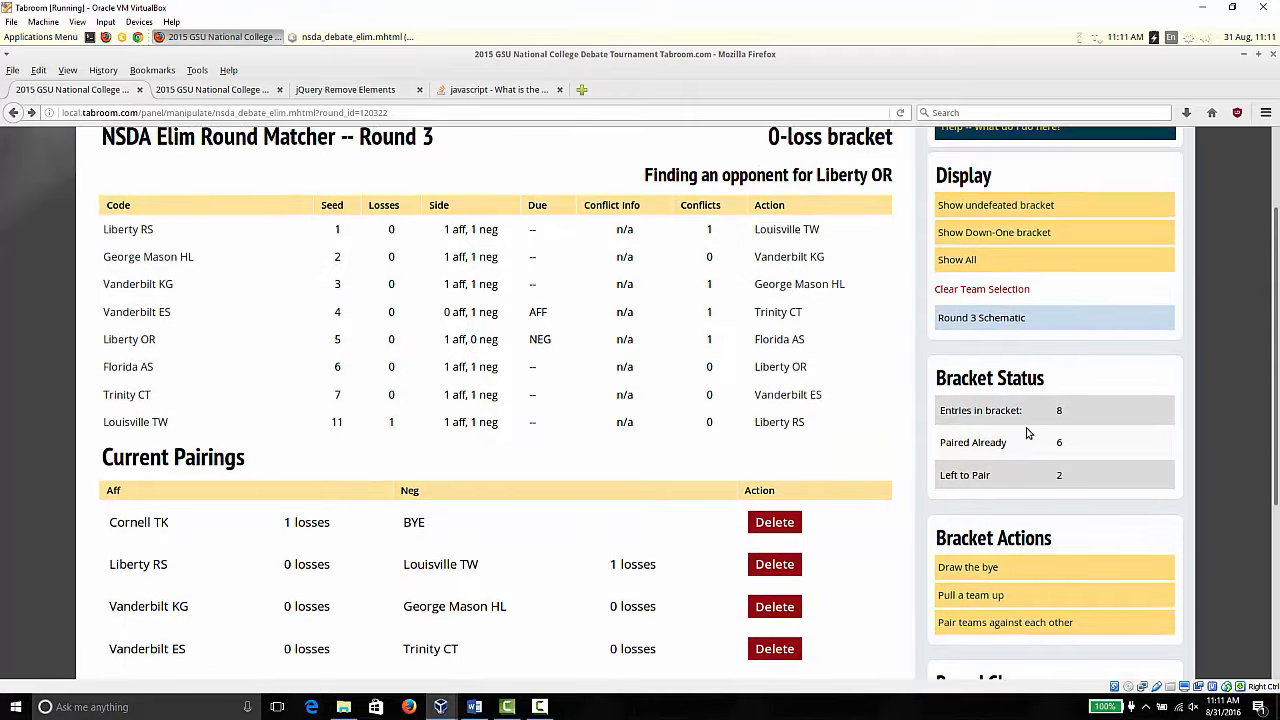
- In the down-one bracket, pair James Madison CM with Liberty DW, James Madison DW with Miami BM, and Louisville HM with James Madison CH
left_click(997, 234)
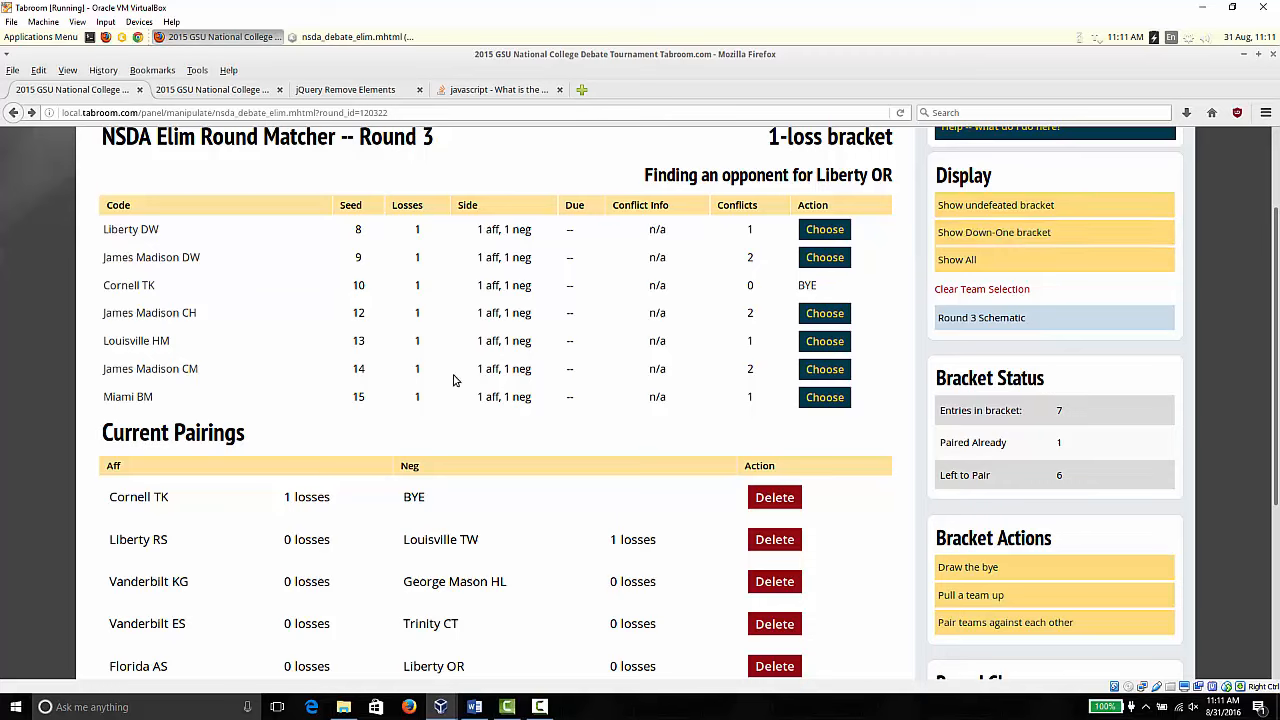
left_click(152, 370)
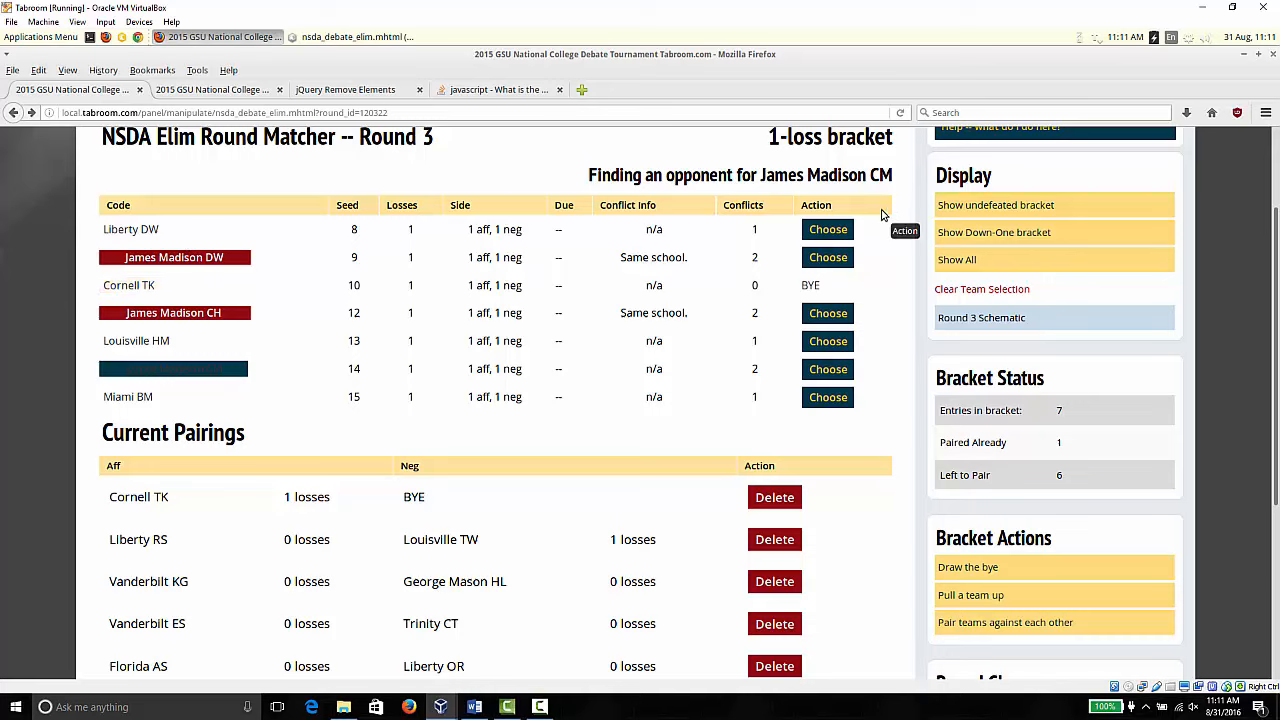
left_click(828, 232)
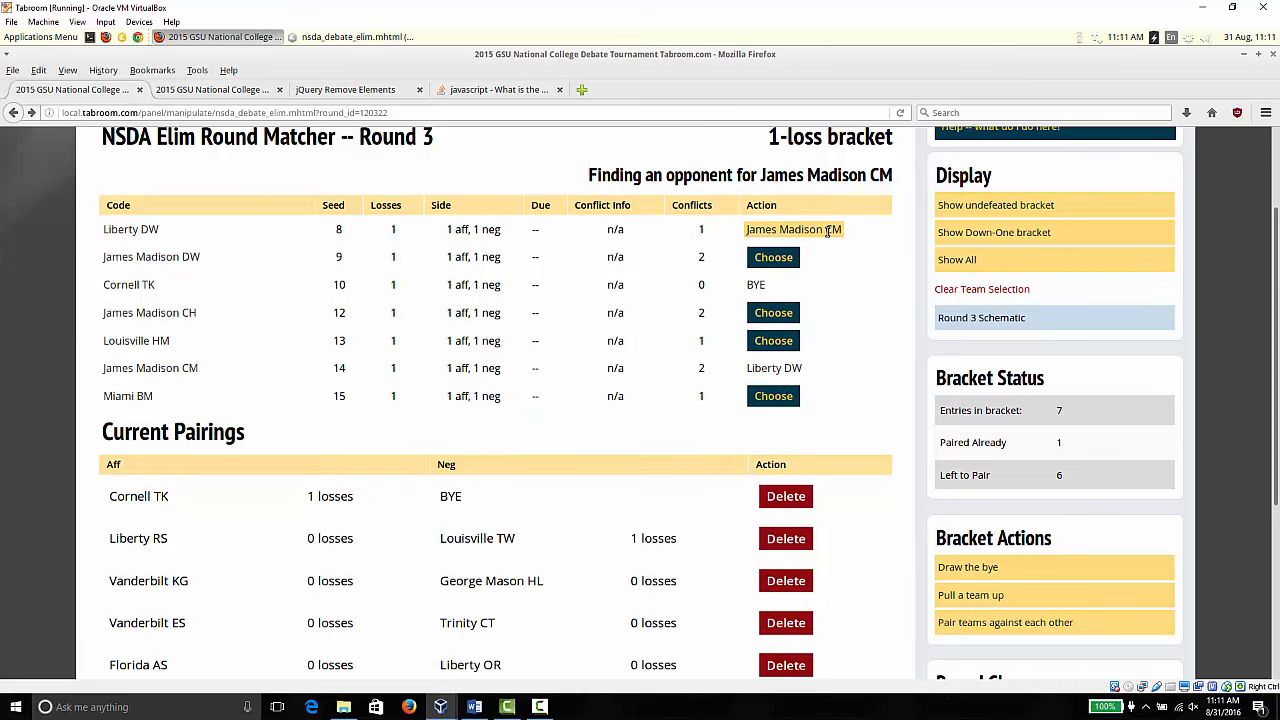
left_click(150, 256)
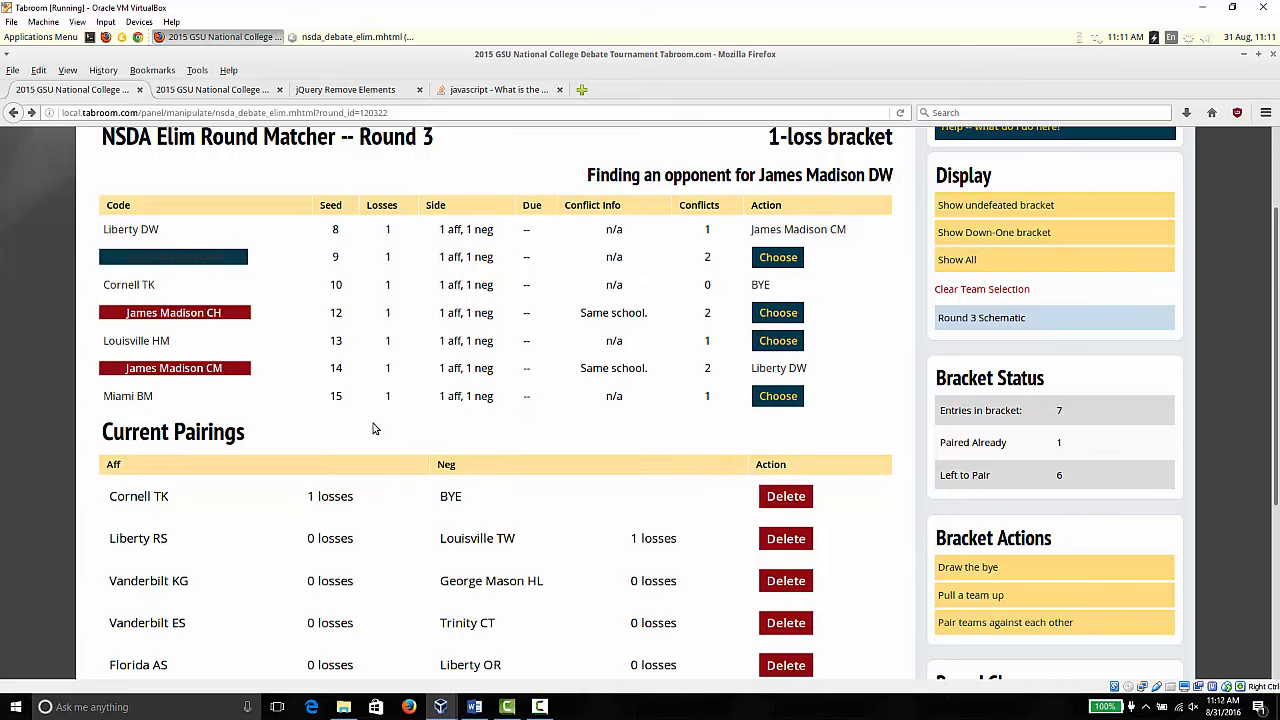
left_click(778, 396)
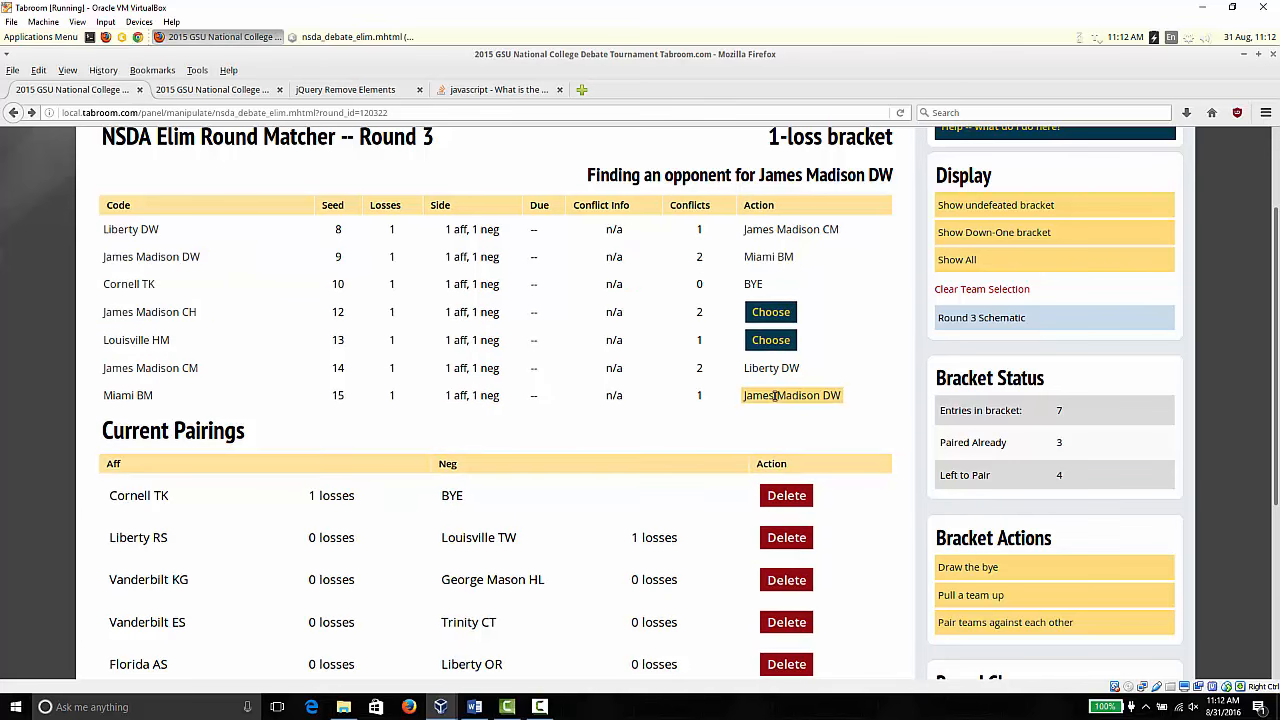
left_click(135, 340)
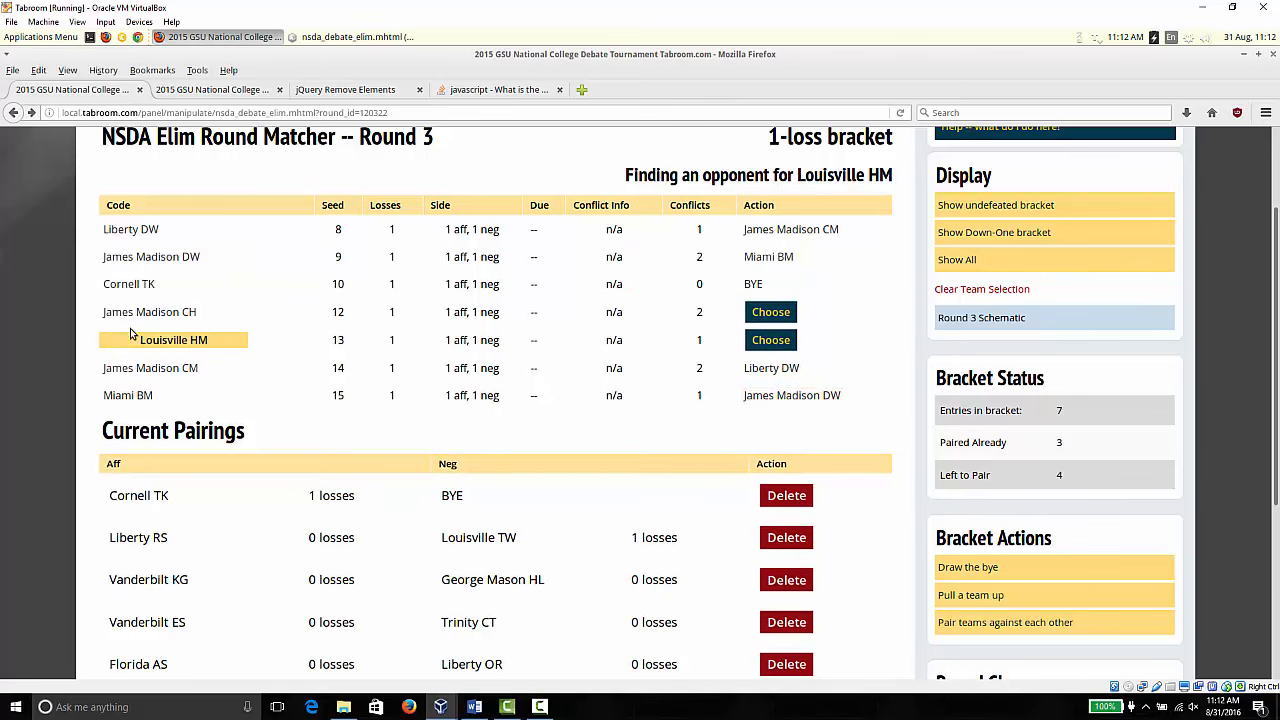
left_click(758, 313)
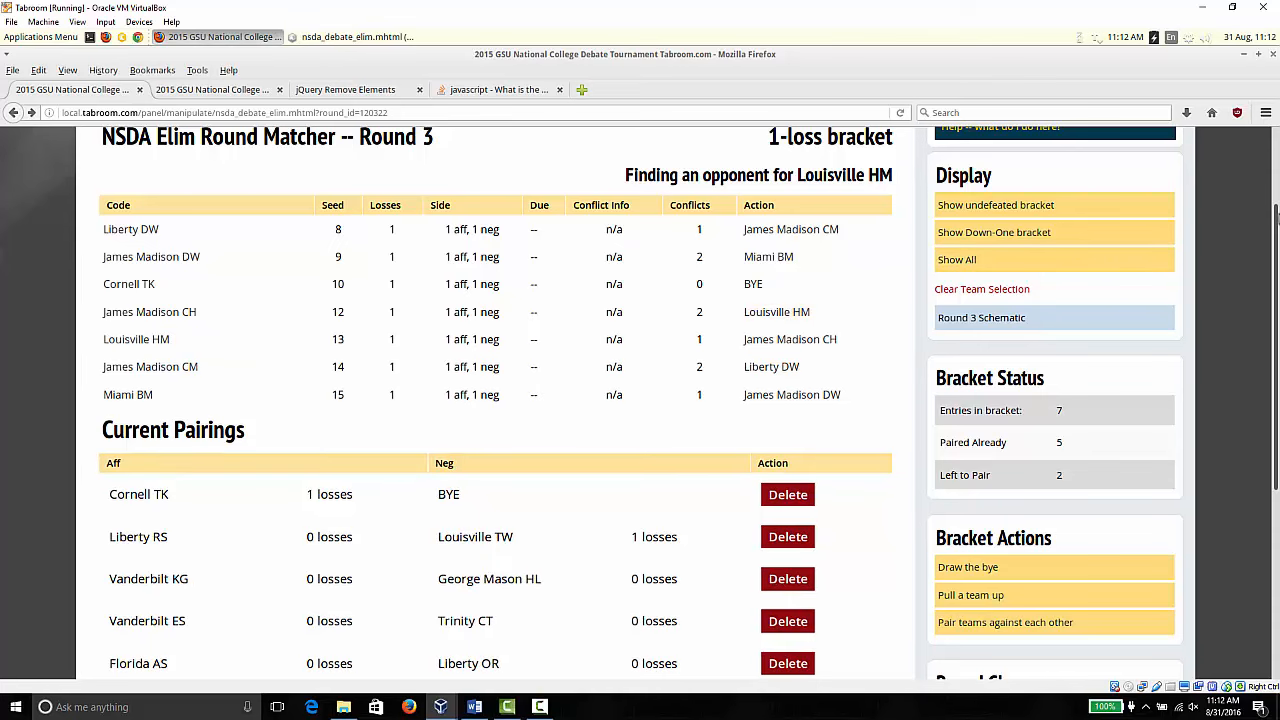
scroll(1276, 228, "down", 5)
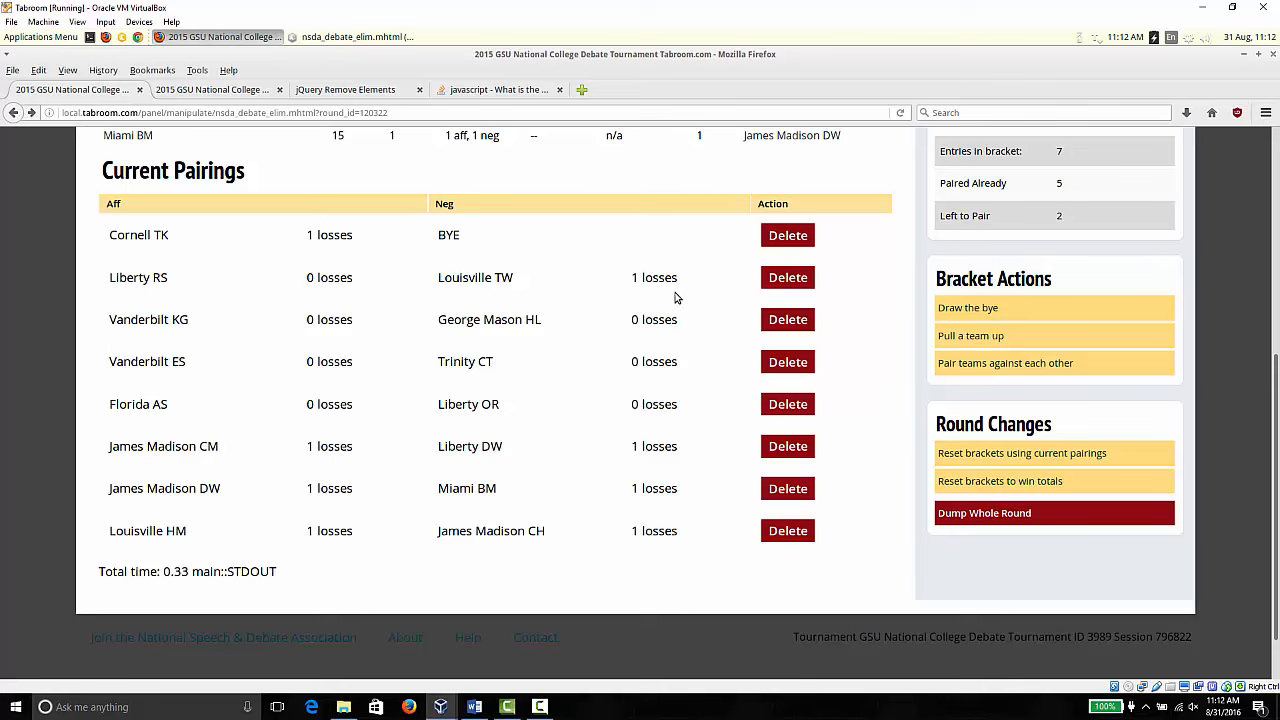
scroll(1264, 202, "up", 5)
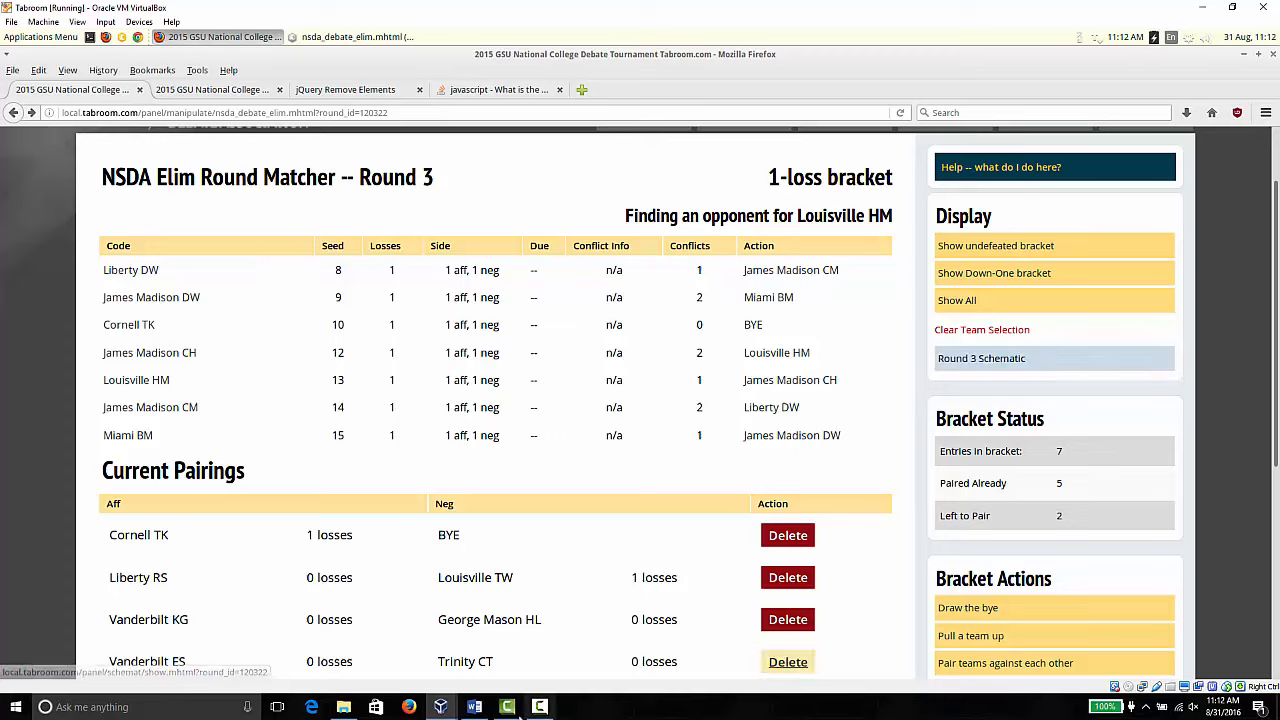
left_click(539, 707)
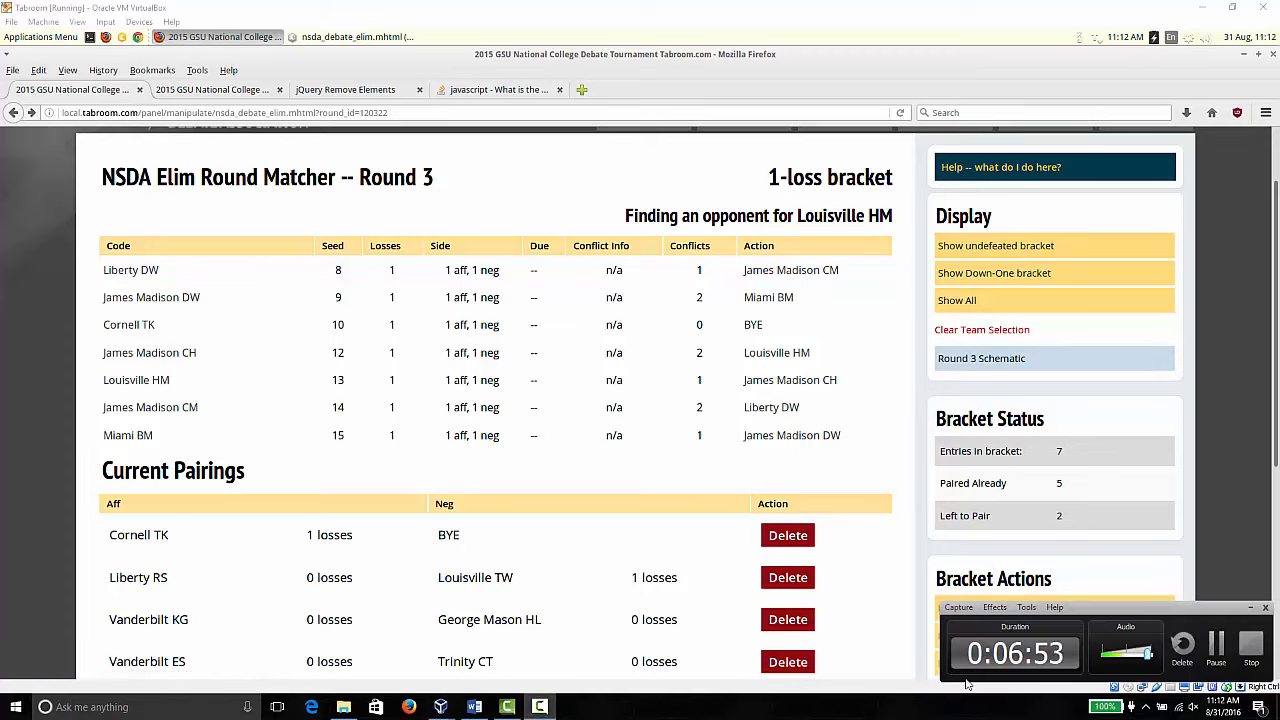